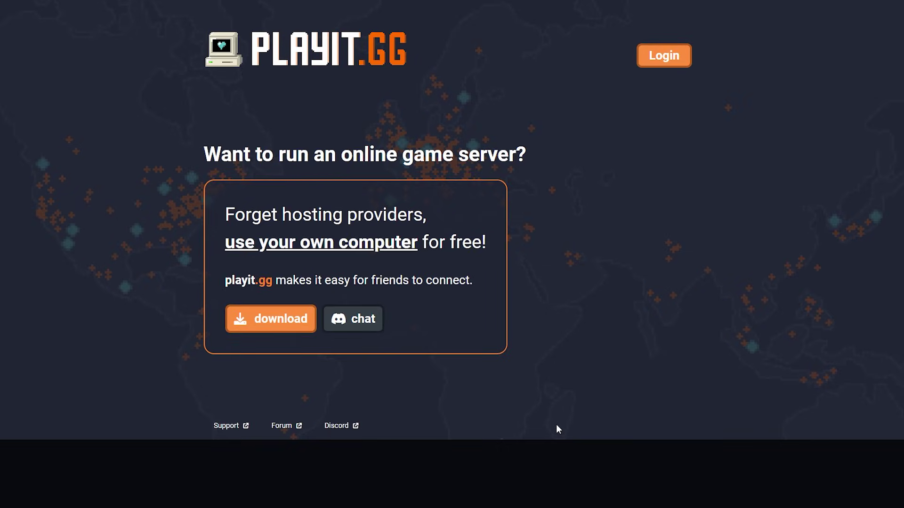
Download playit-windows-x86_64-signed.msi and install it with the default wizard settings.
click(258, 319)
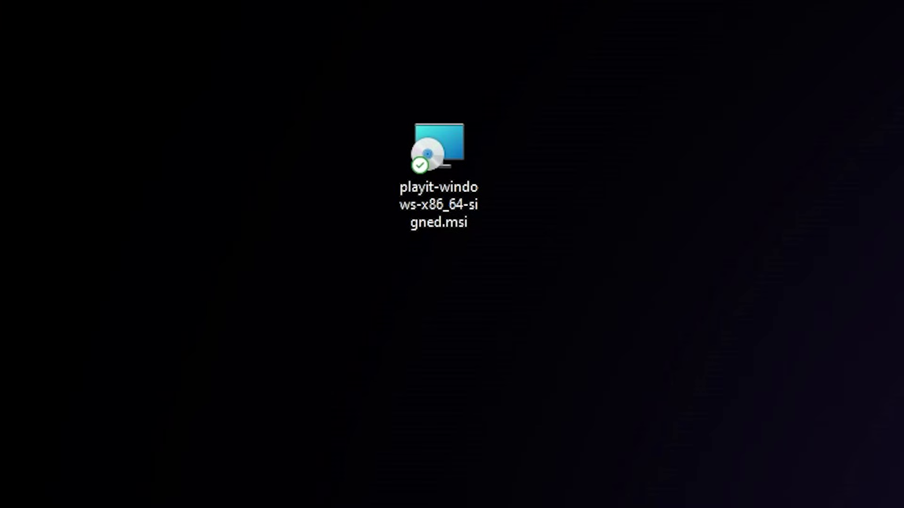
click(443, 189)
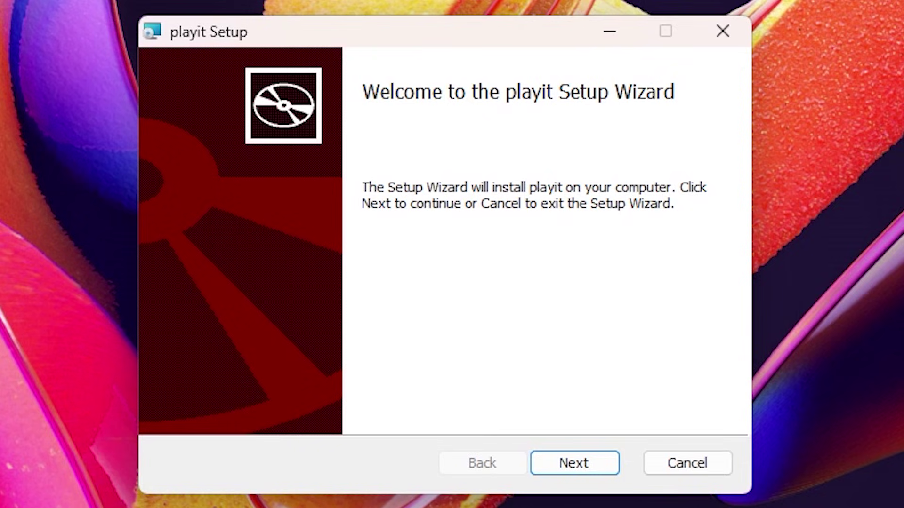
click(591, 465)
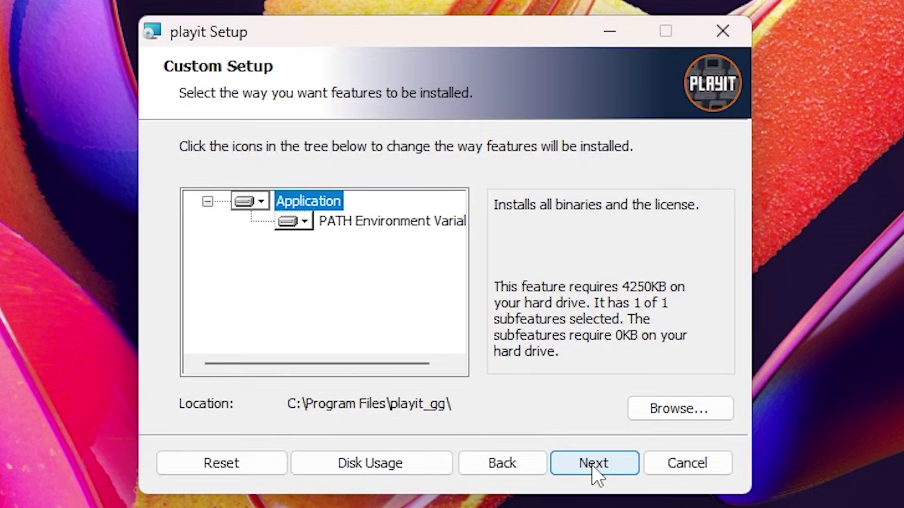
click(593, 465)
click(600, 461)
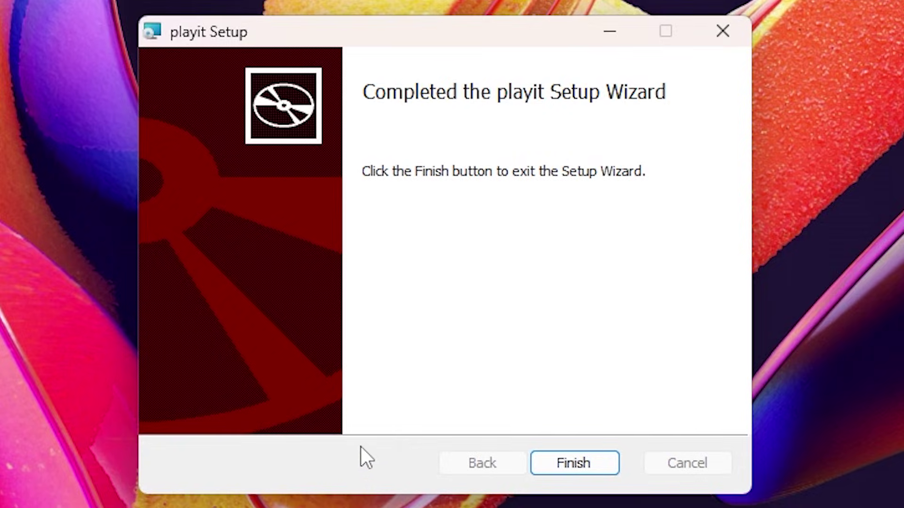
click(607, 463)
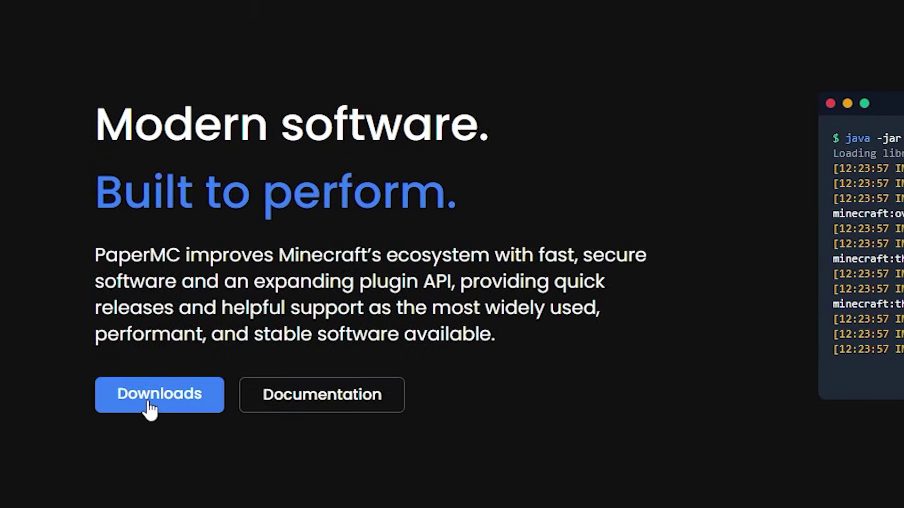
Open the Paper server 1.20.4 downloads page from papermc.io's Downloads section.
click(79, 330)
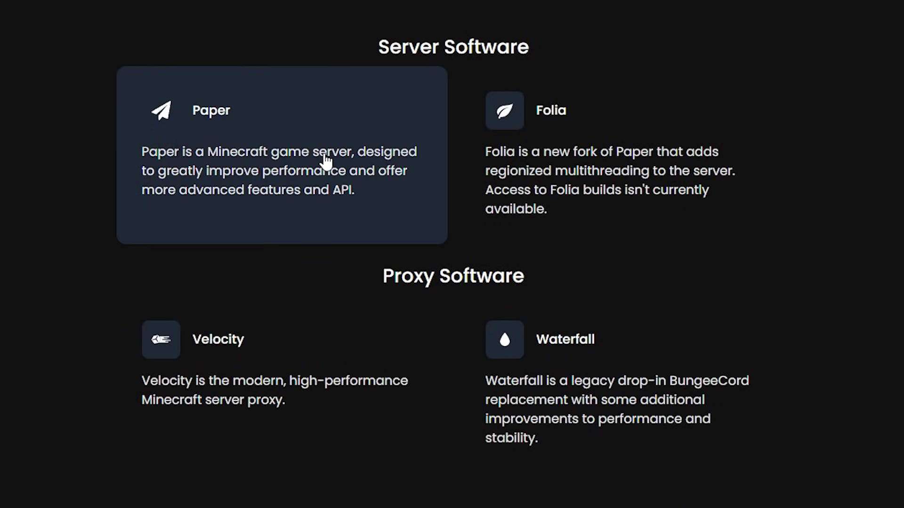
click(326, 161)
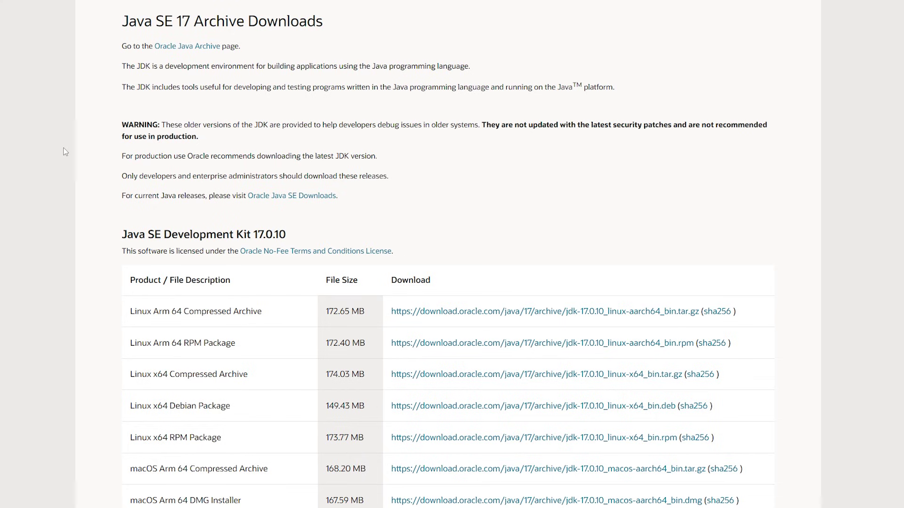
Download the JDK 17.0.10 Windows x64 installer and install it into the default jdk-17 folder.
scroll(467, 194, down, 7)
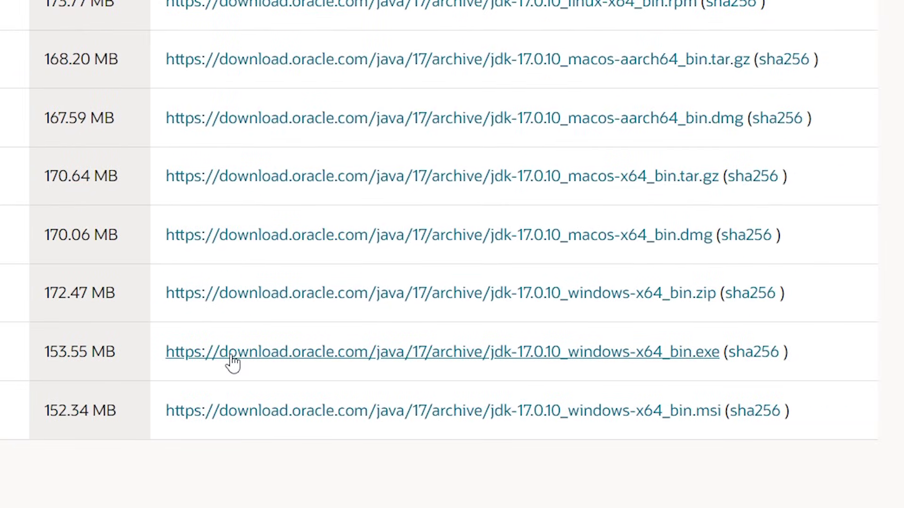
click(232, 363)
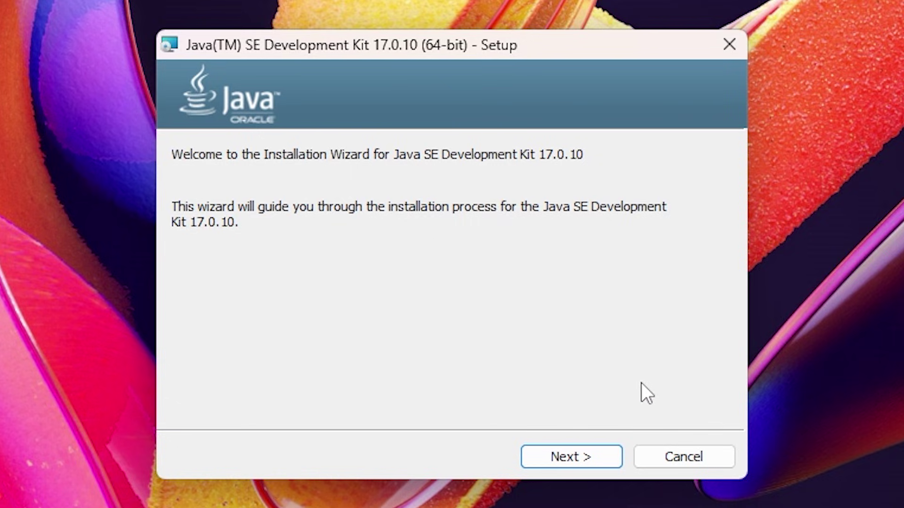
click(585, 456)
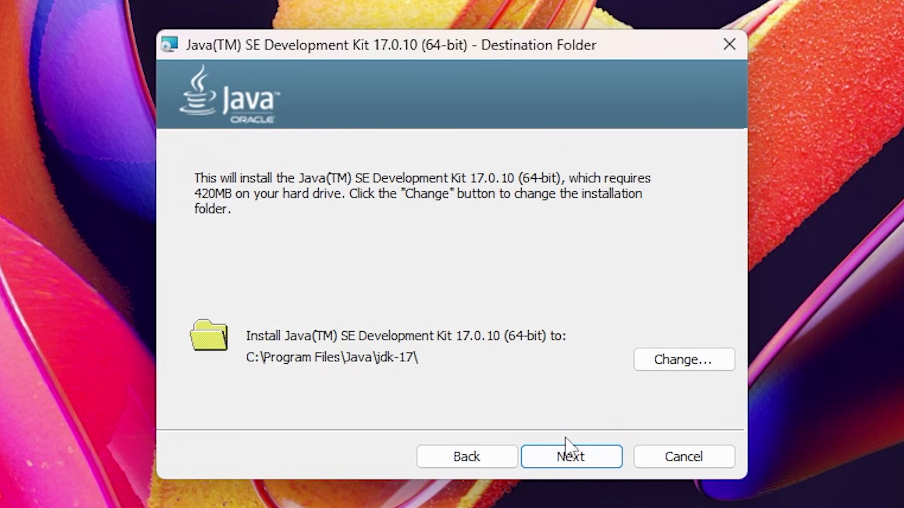
click(591, 456)
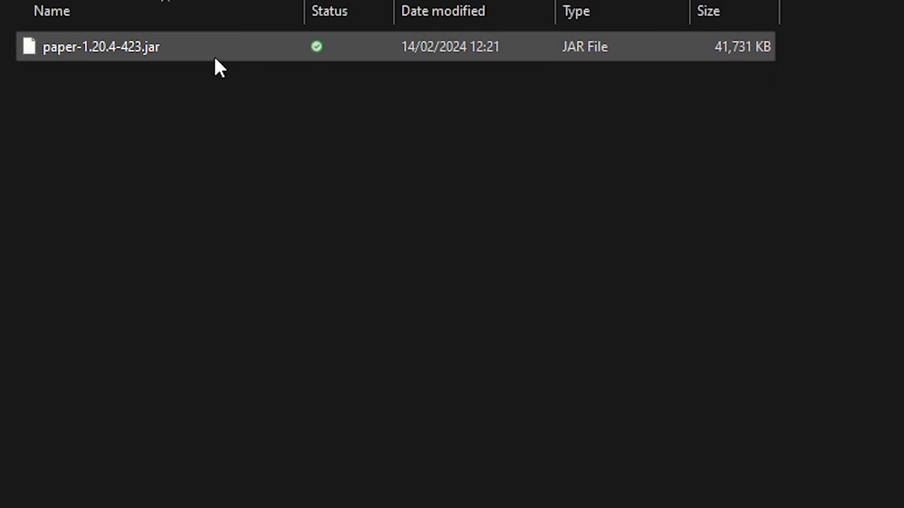
Run paper-1.20.4-423.jar once to generate its files, then select the new eula.txt.
double_click(187, 52)
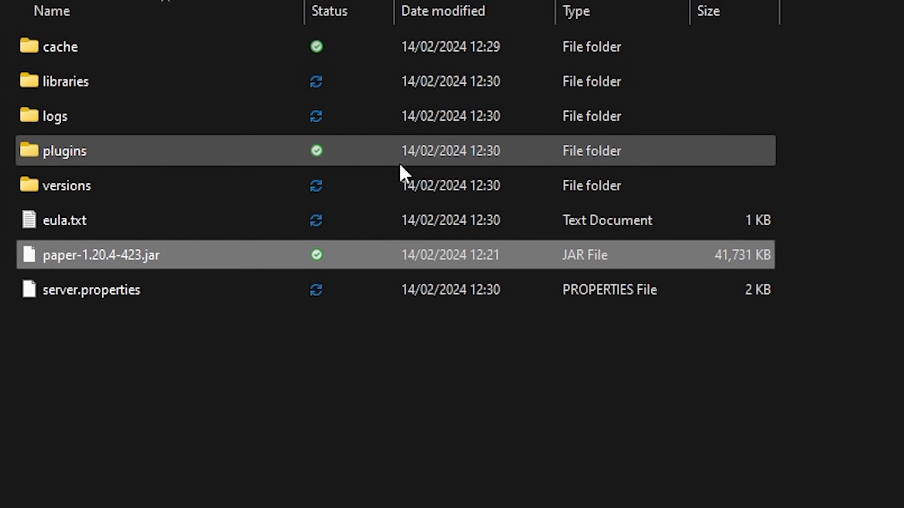
click(362, 220)
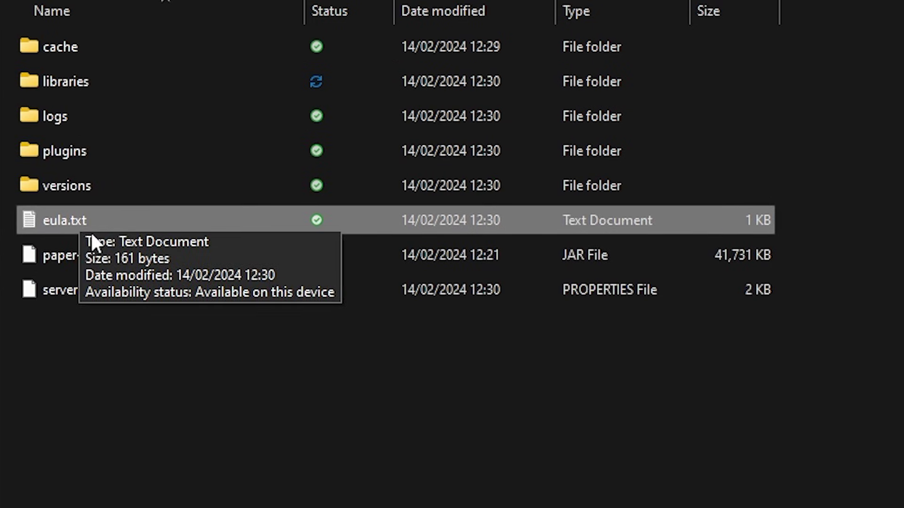
Change eula=false to eula=true in eula.txt, save it and close Notepad.
double_click(83, 221)
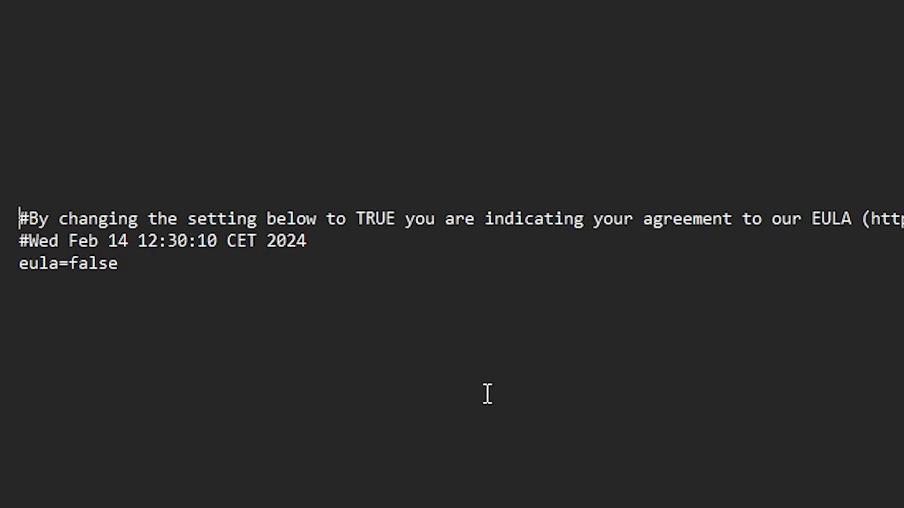
click(166, 326)
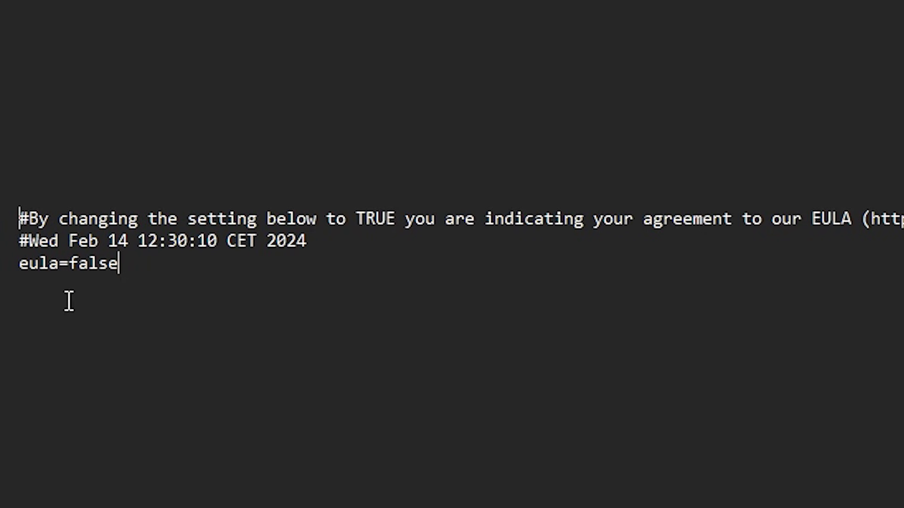
double_click(85, 263)
text(true)
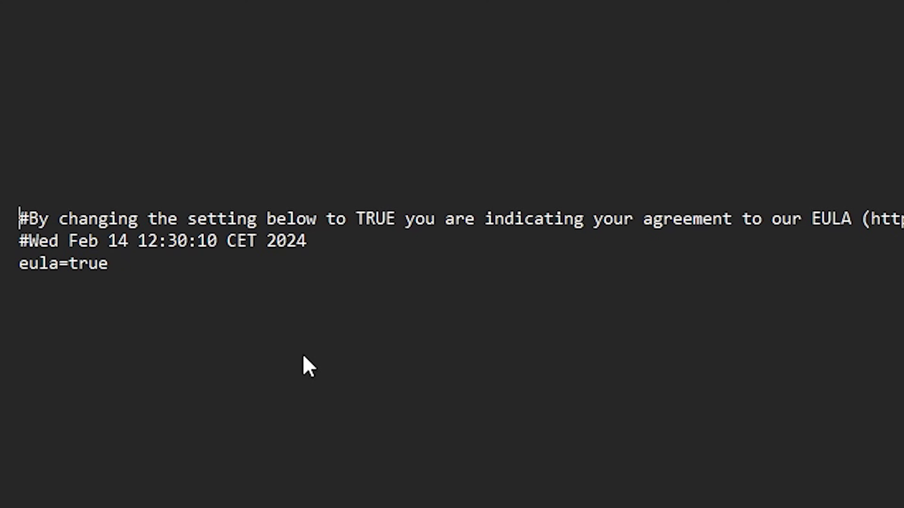
key(ctrl+s)
key(alt+F4)
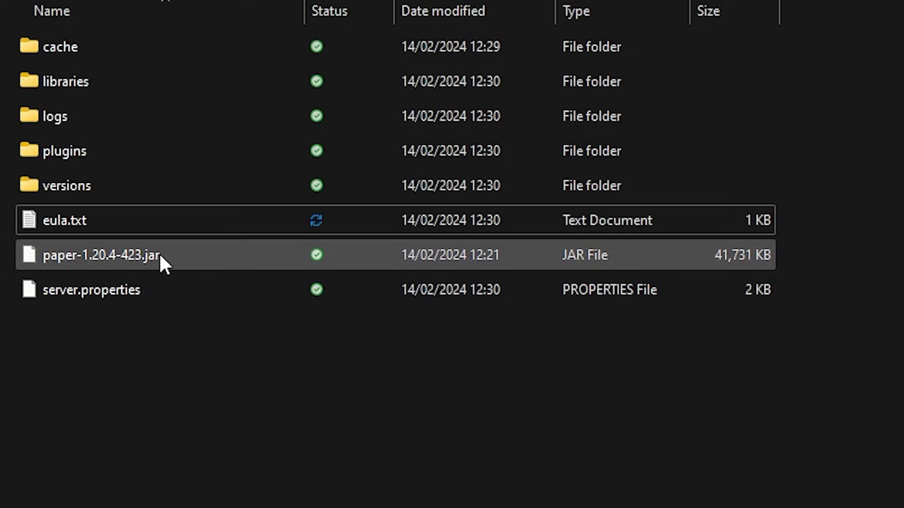
Relaunch paper-1.20.4-423.jar, allow Java through the firewall, and close the server once the world generates.
double_click(137, 262)
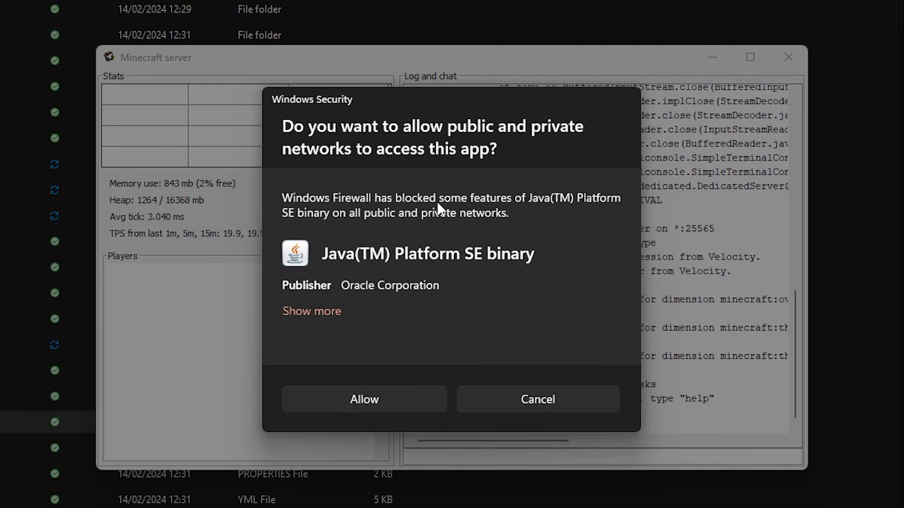
click(372, 398)
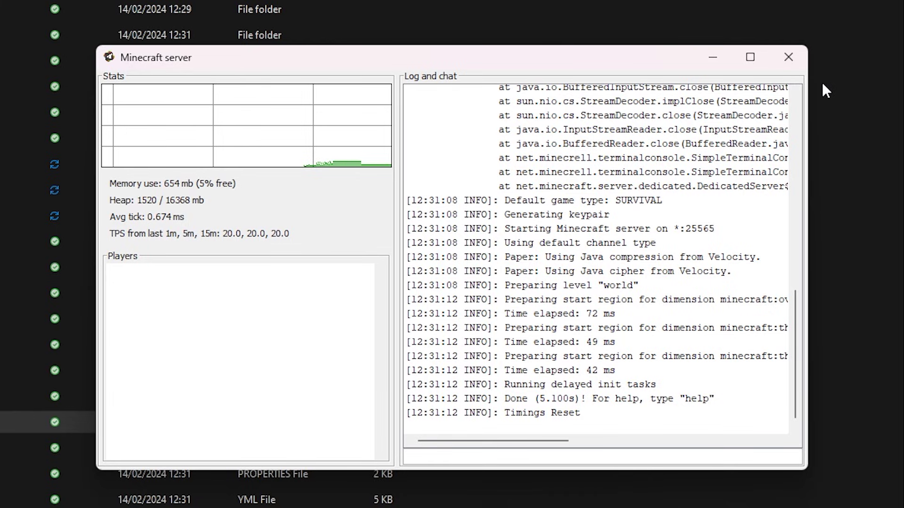
mouse_move(303, 141)
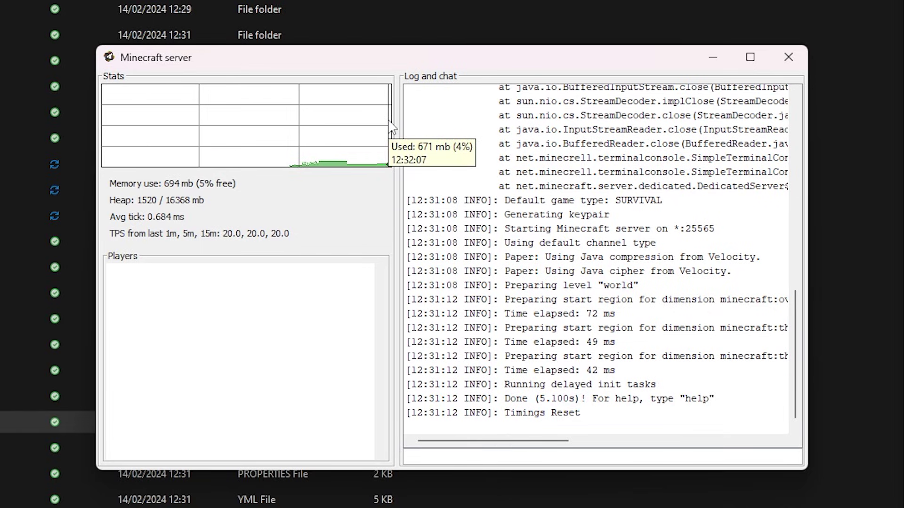
click(788, 57)
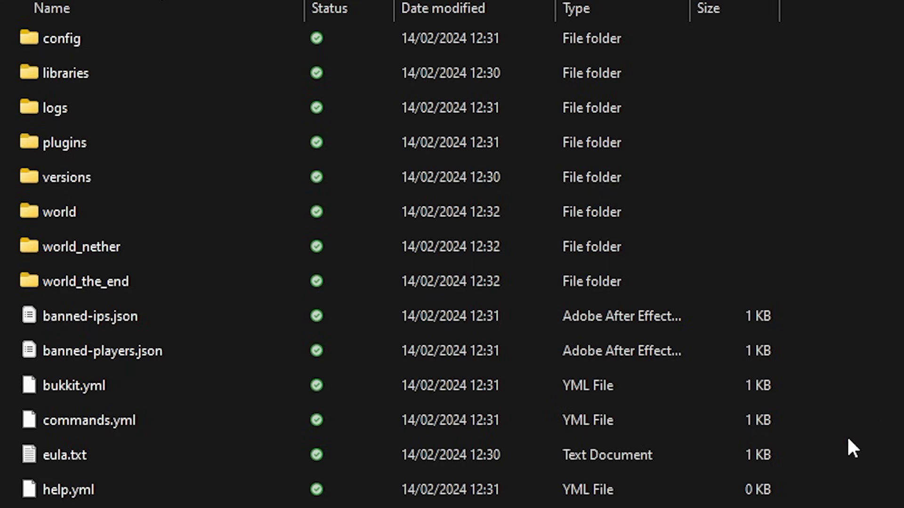
Create a new text document in the server folder via the right-click New menu.
right_click(888, 266)
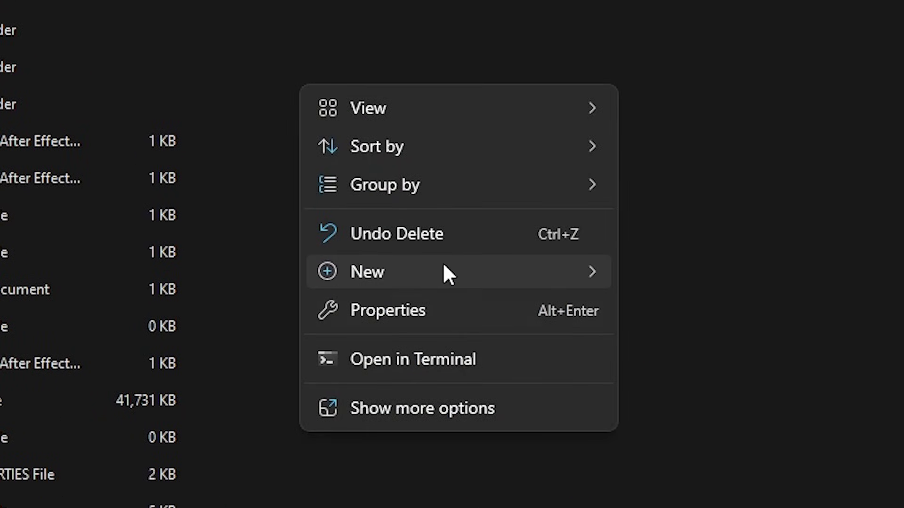
mouse_move(446, 273)
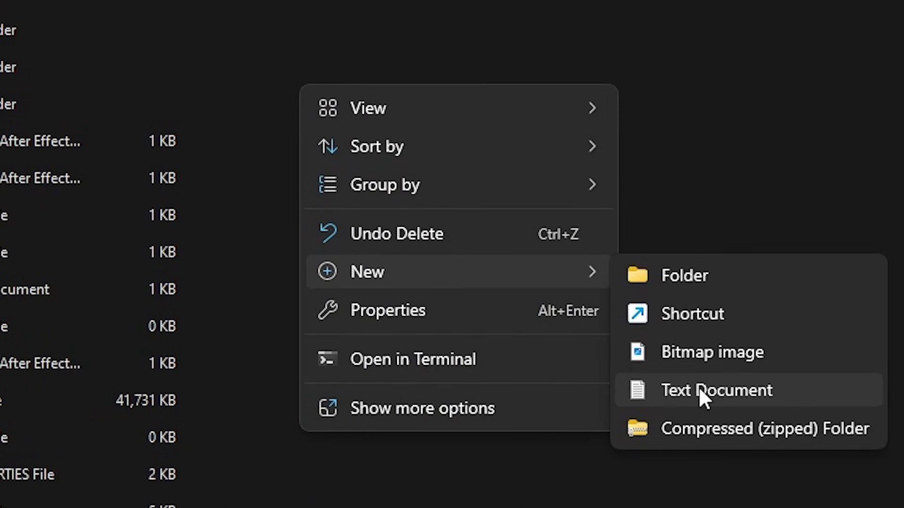
click(807, 382)
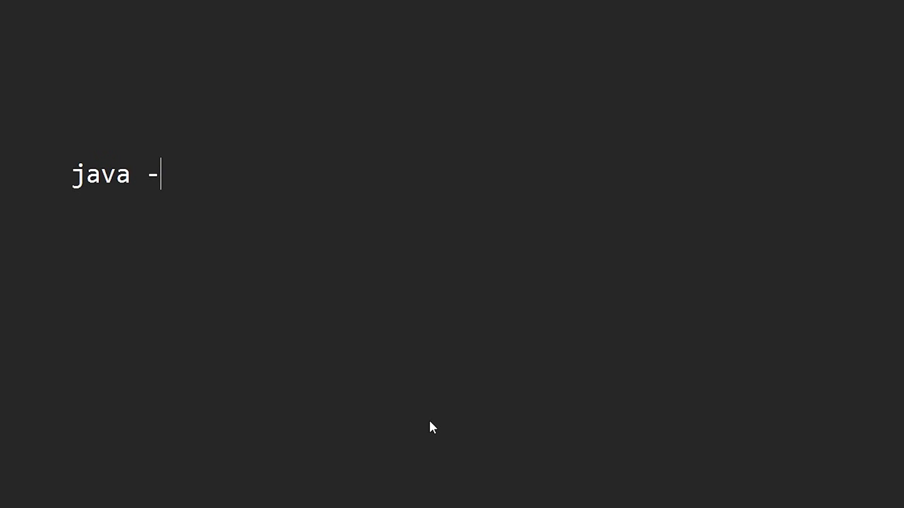
Type the start command 'java -Xmx4G -jar', settling on 4G as the memory limit.
text(Xmx)
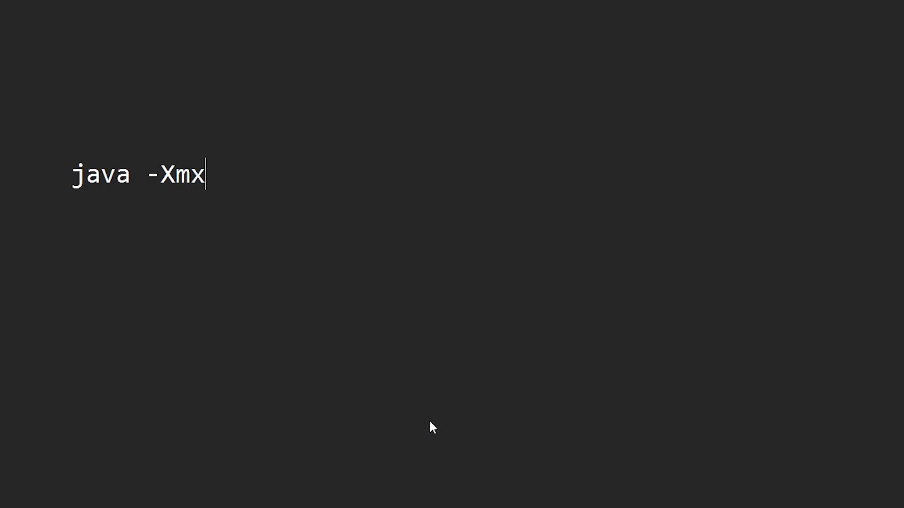
text(1G)
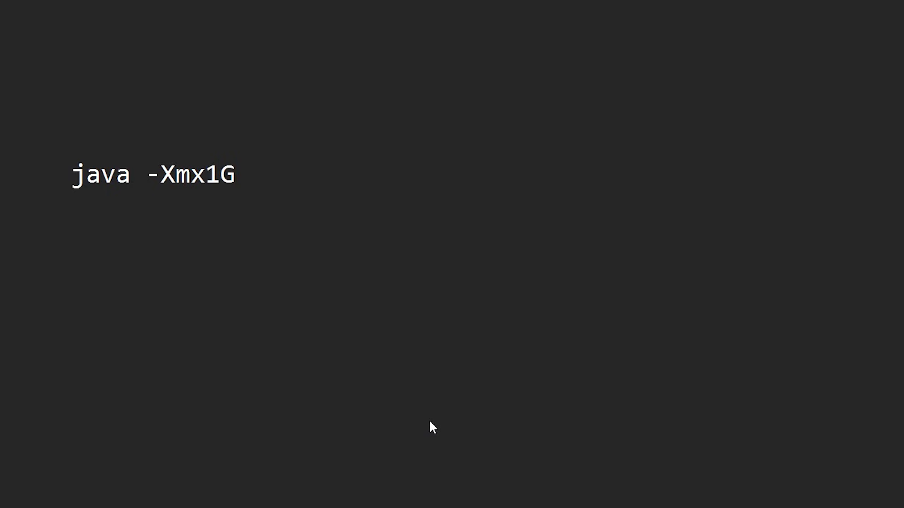
key(Left)
key(BackSpace)
text(2)
key(BackSpace)
text(3)
key(BackSpace)
text(4G -jar)
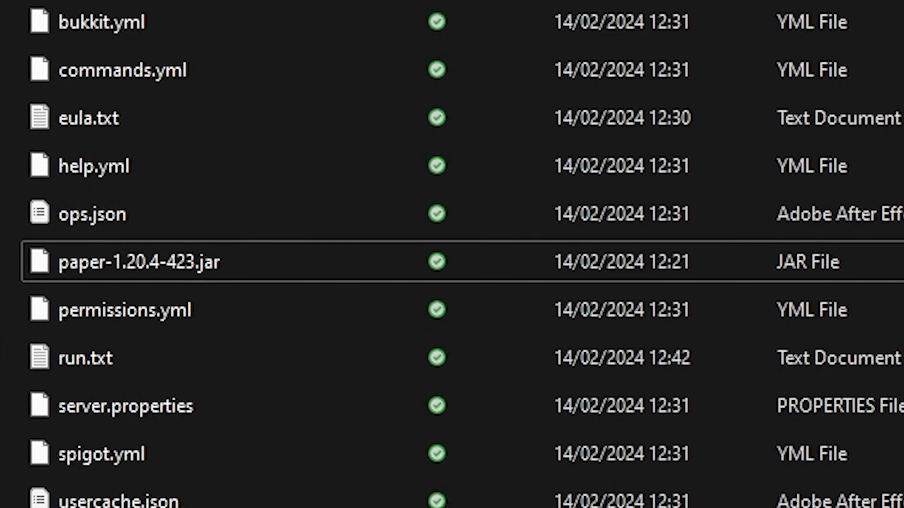
Rename paper-1.20.4-423.jar to paper.jar by removing the version text.
key(F2)
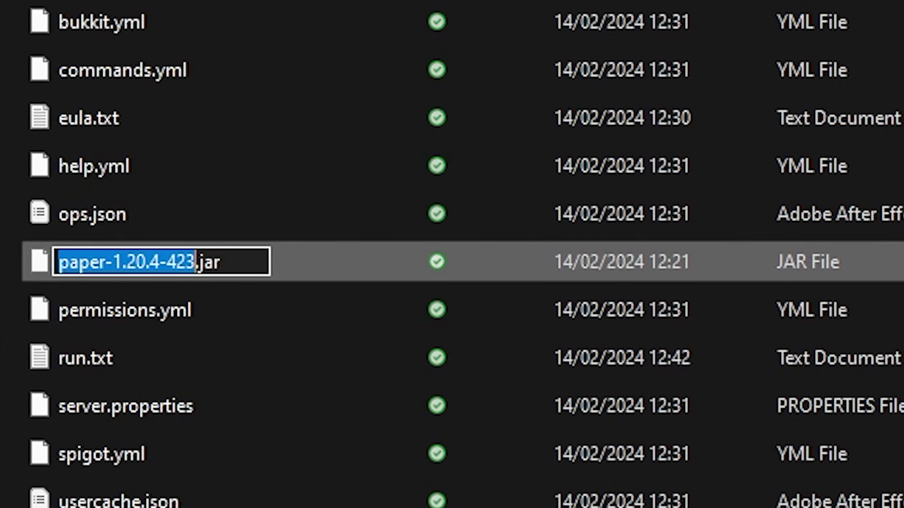
key(Right)
key(BackSpace)
key(BackSpace)
key(BackSpace)
key(BackSpace)
key(BackSpace)
key(BackSpace)
key(BackSpace)
key(BackSpace)
key(BackSpace)
key(BackSpace)
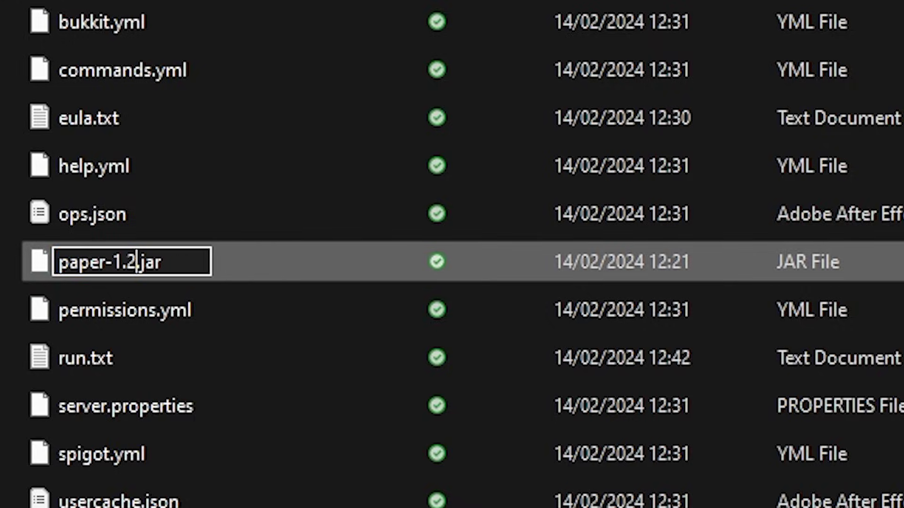
key(BackSpace)
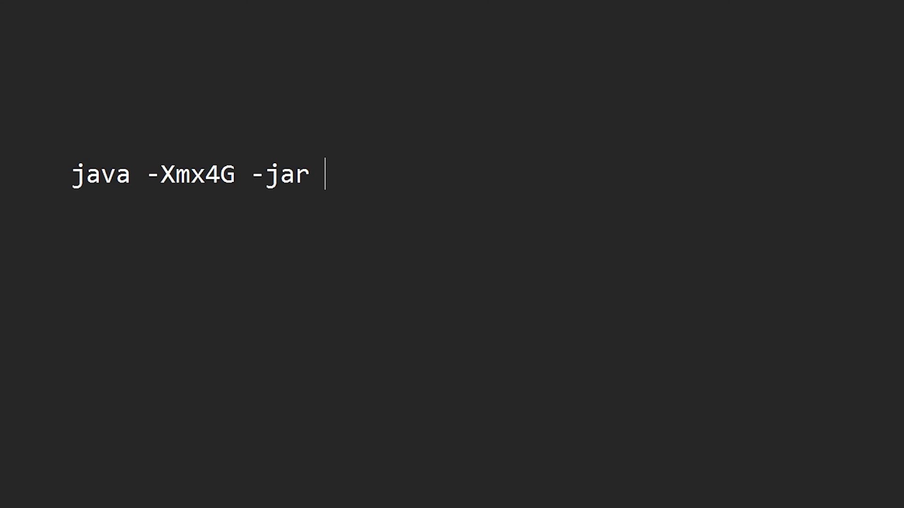
Complete the command as 'java -Xmx4G -jar paper.jar' and add a PAUSE line below.
text(paper.ja)
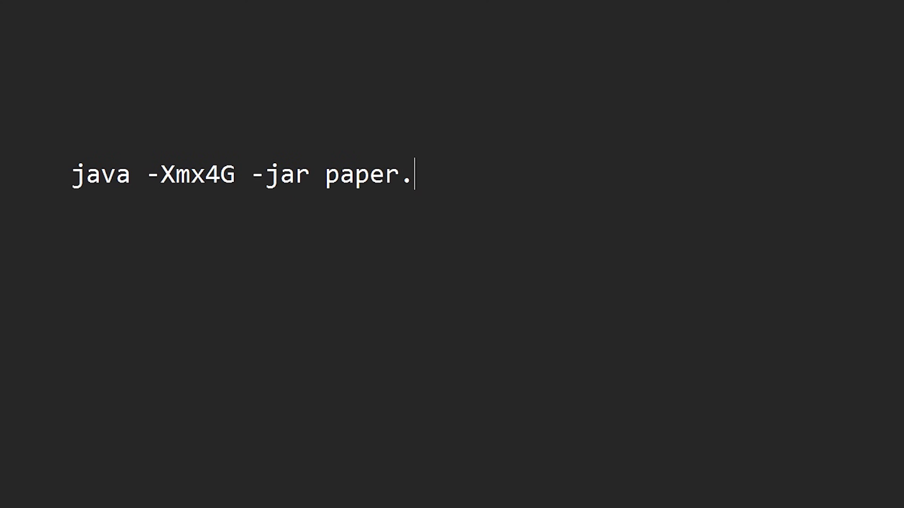
text(r)
key(Return)
text(PAUSE)
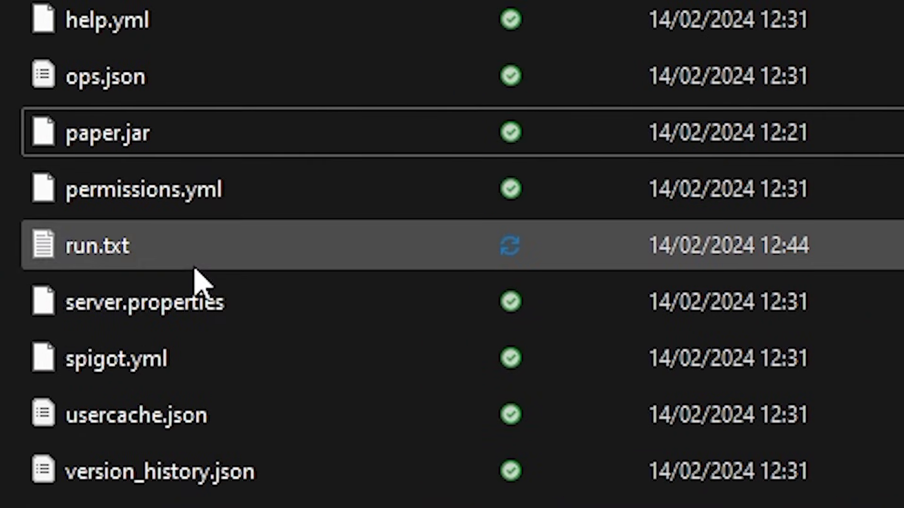
Rename run.txt to run.bat so it becomes a Windows batch file.
click(159, 254)
key(F2)
click(171, 244)
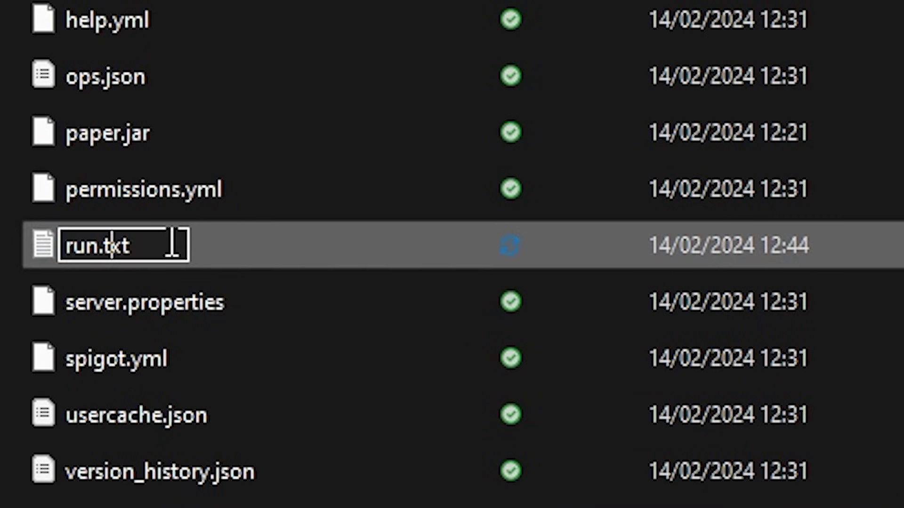
key(BackSpace)
key(BackSpace)
key(BackSpace)
text(bat)
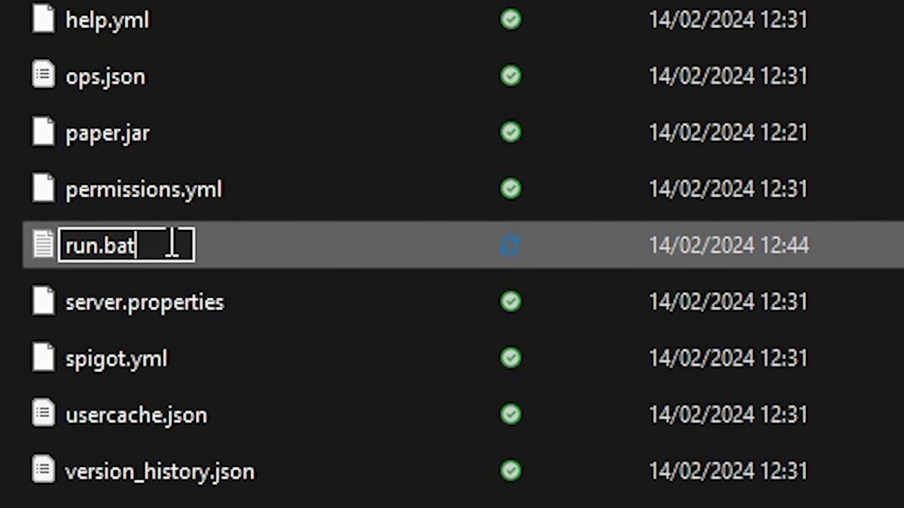
key(Return)
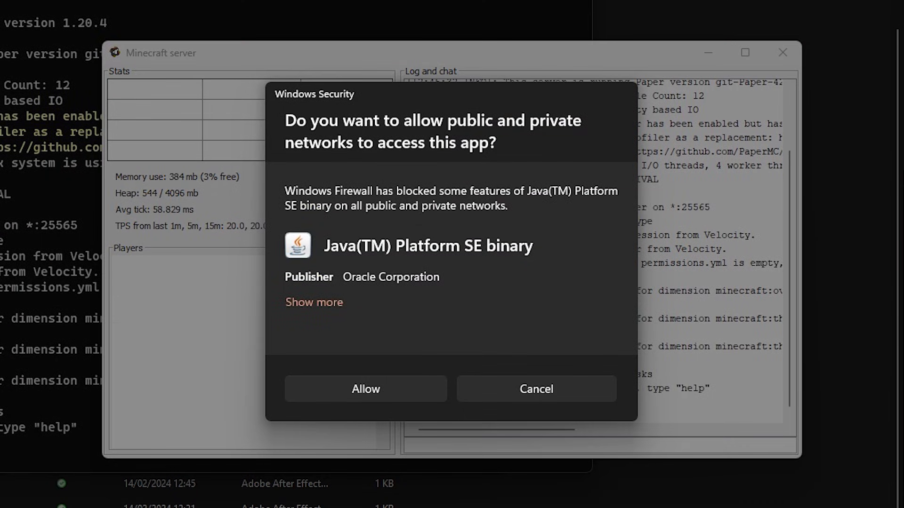
Allow Java through the Windows Security firewall prompt.
click(367, 389)
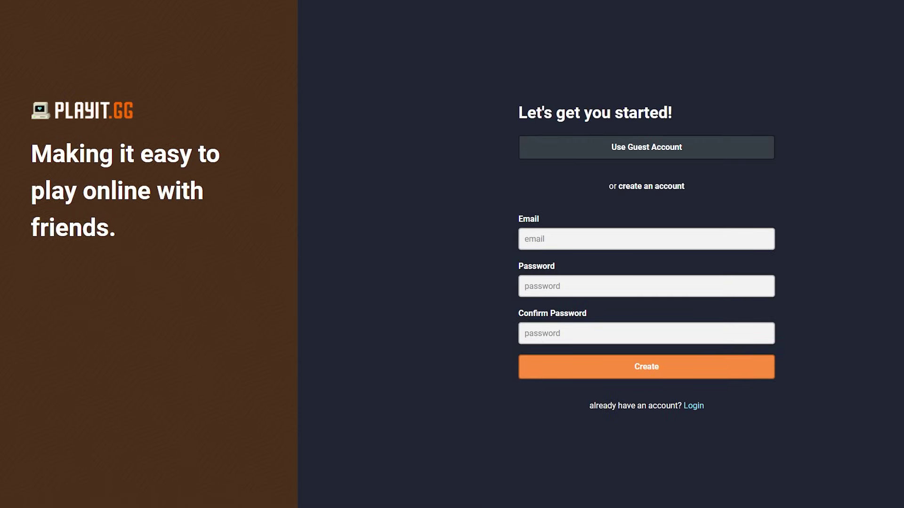
Continue with a guest account and add the running playit program as a new agent.
click(581, 144)
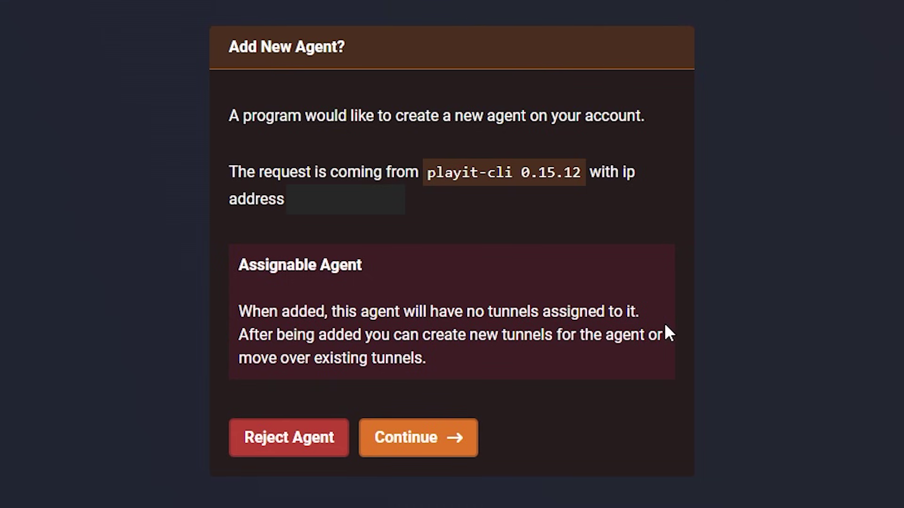
click(428, 446)
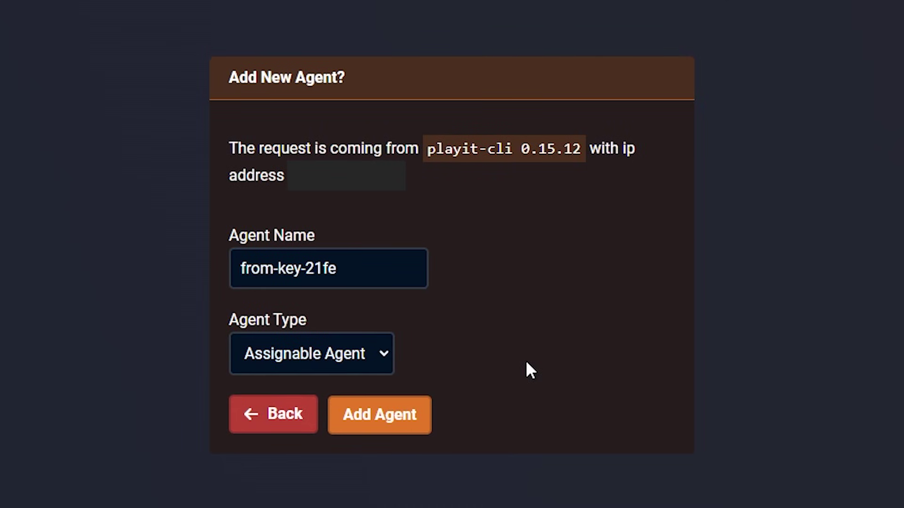
click(420, 426)
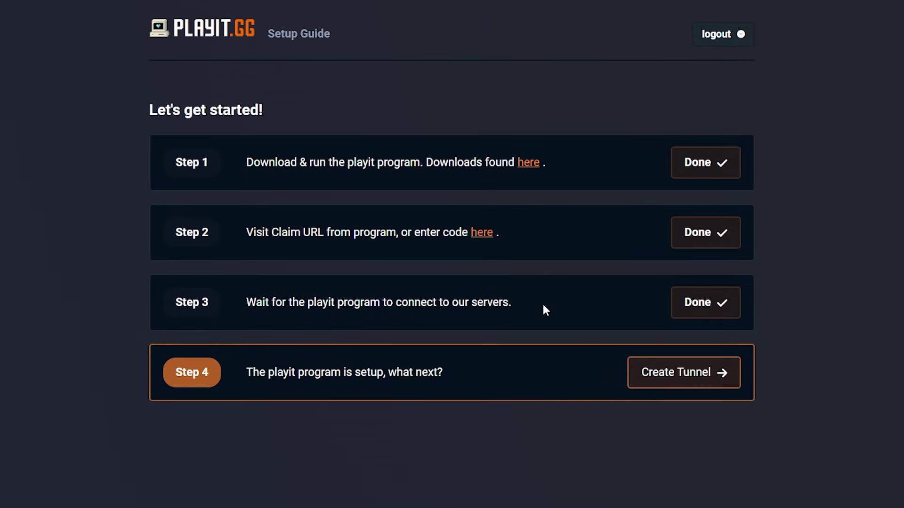
Add a tunnel with the free Global Anycast region and Minecraft Java (game) type.
drag(543, 304, 213, 156)
click(236, 157)
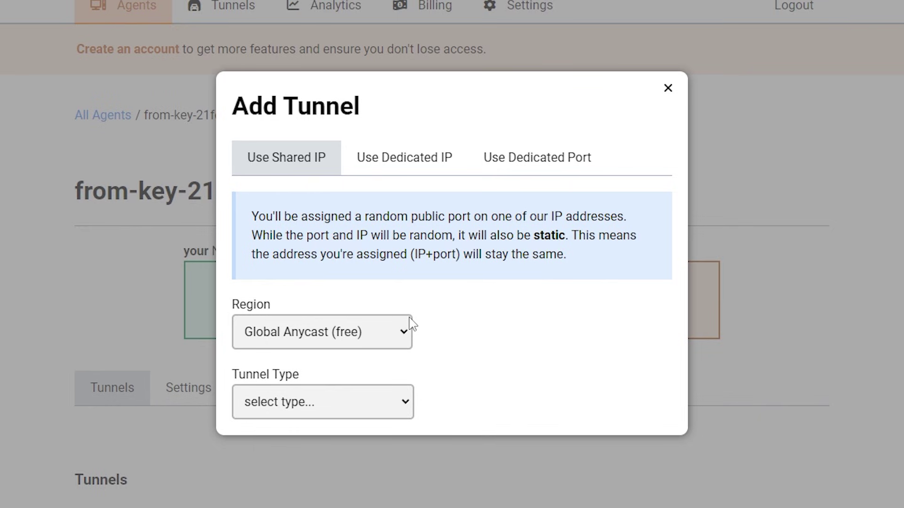
click(388, 331)
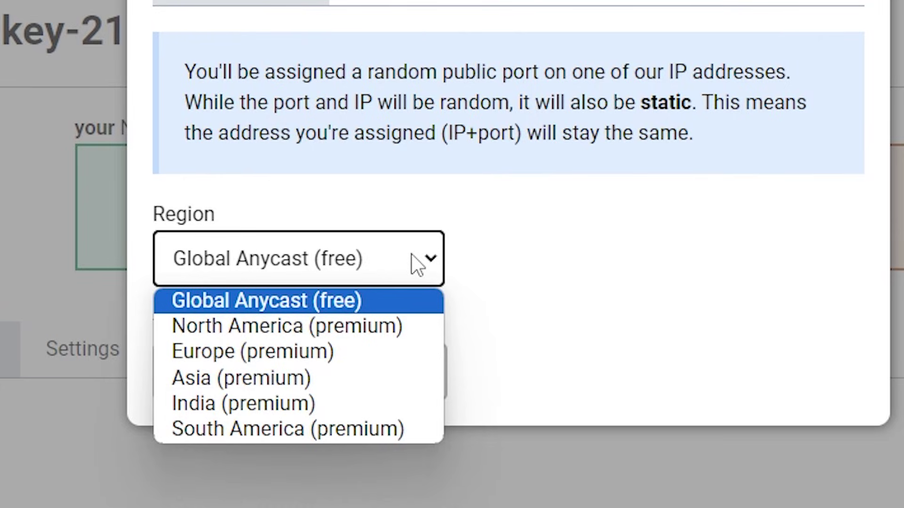
click(565, 193)
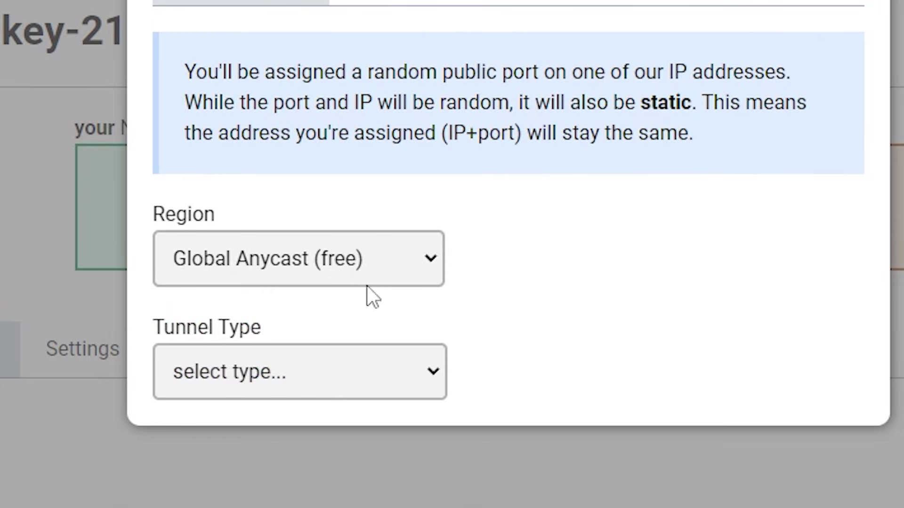
click(253, 372)
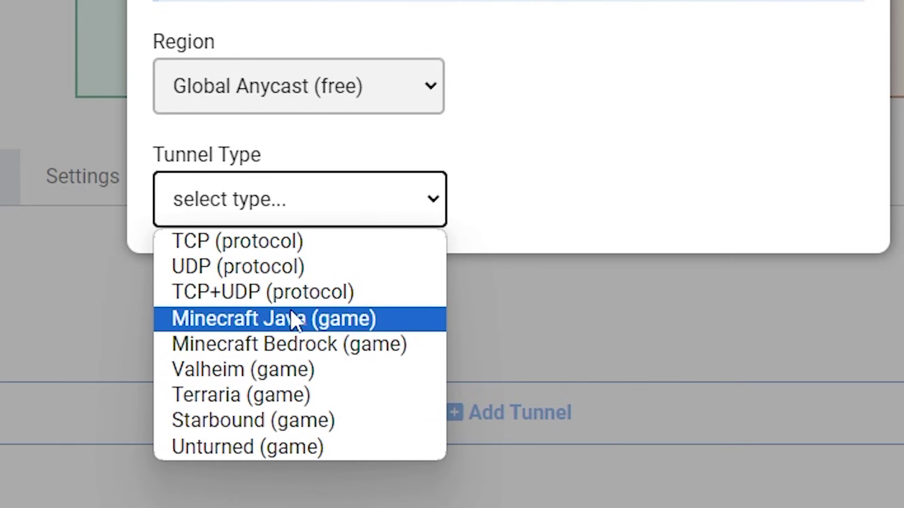
click(370, 320)
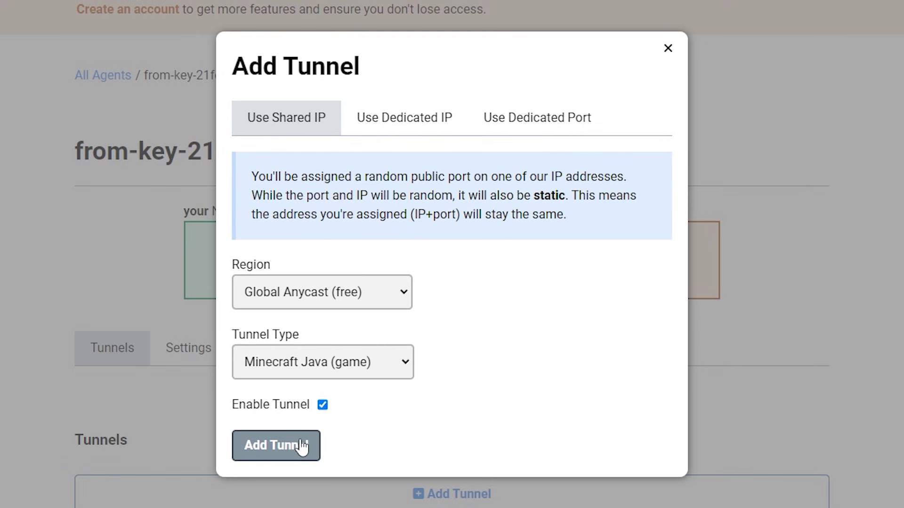
click(276, 447)
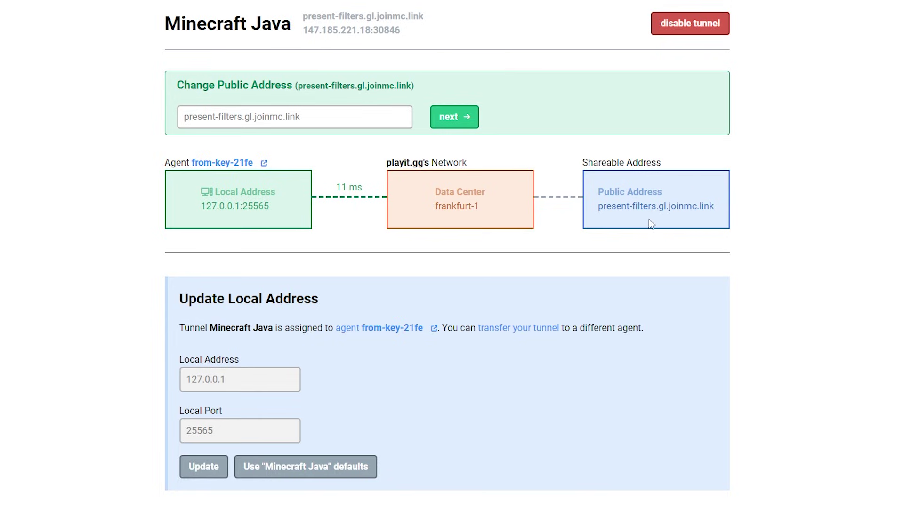
Select the public address present-filters.gl.joinmc.link on the tunnel page.
triple_click(708, 207)
key(ctrl+c)
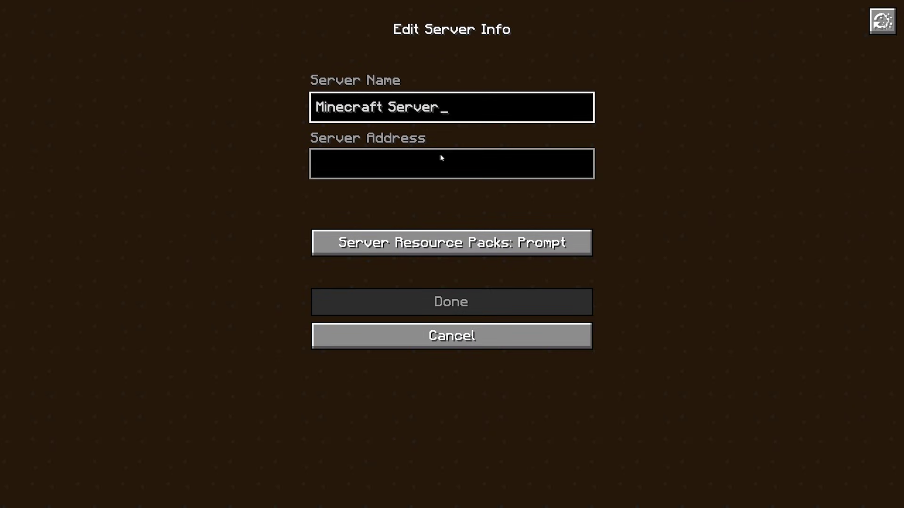
Paste present-filters.gl.joinmc.link as the server address and save the server entry.
click(439, 157)
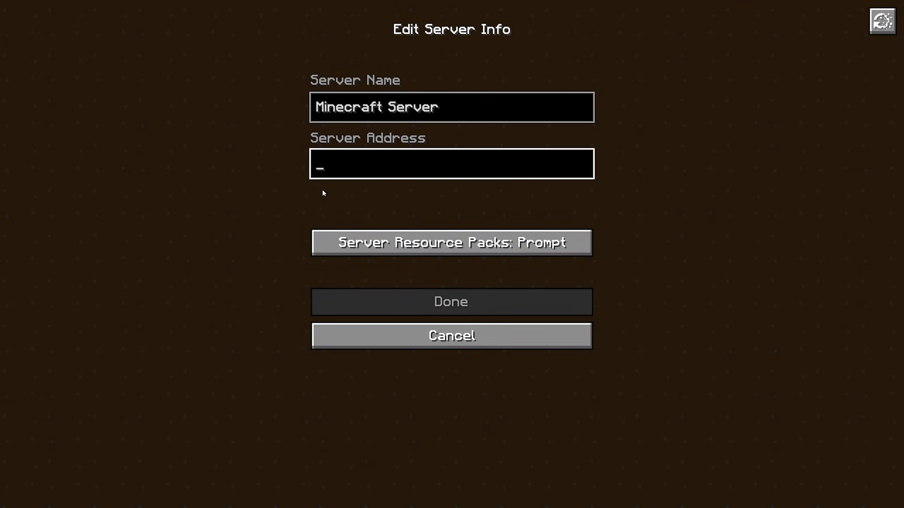
key(ctrl+v)
click(360, 303)
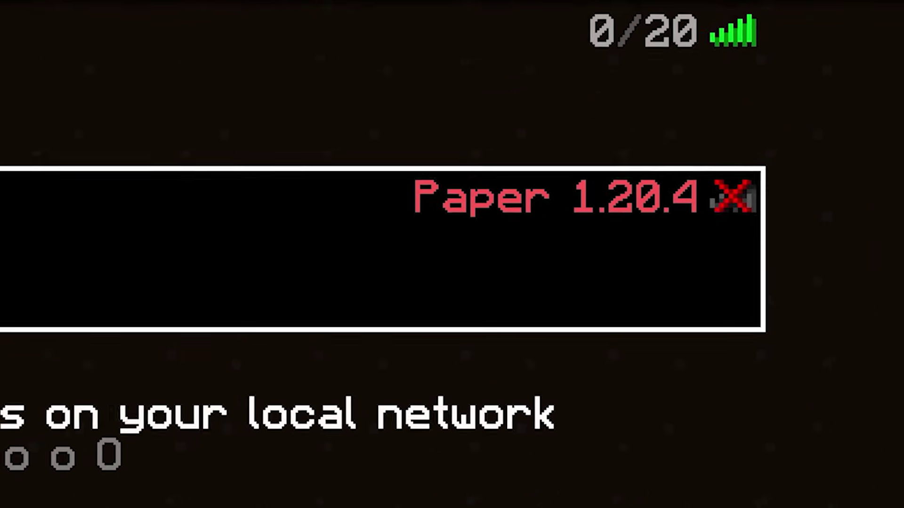
Join the newly added Minecraft Server from the multiplayer list.
mouse_move(865, 202)
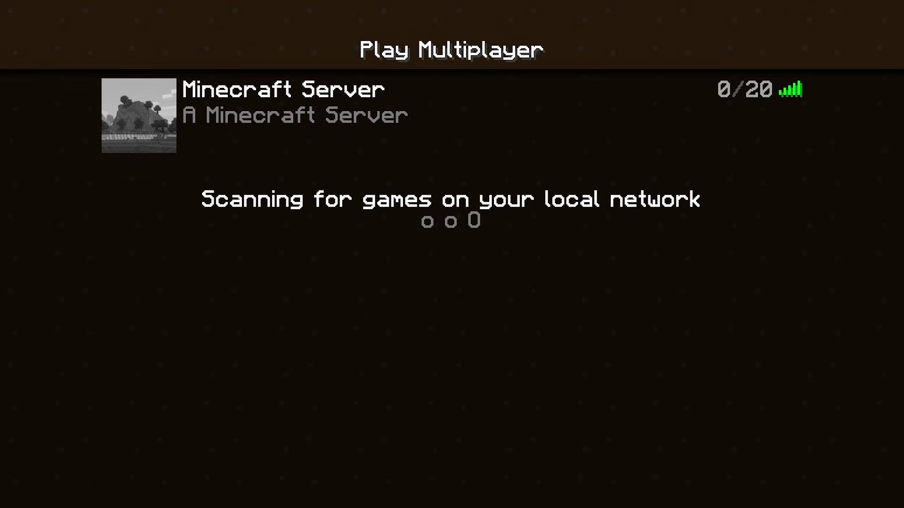
mouse_move(429, 135)
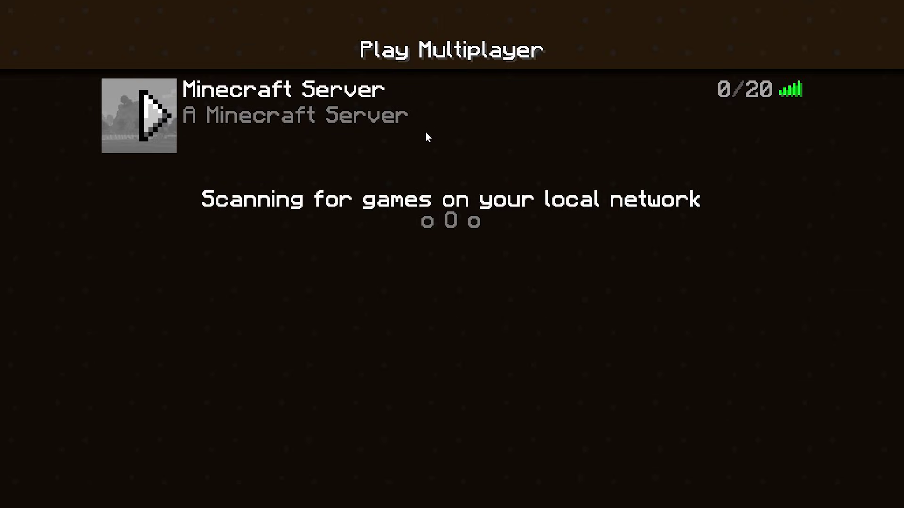
double_click(439, 117)
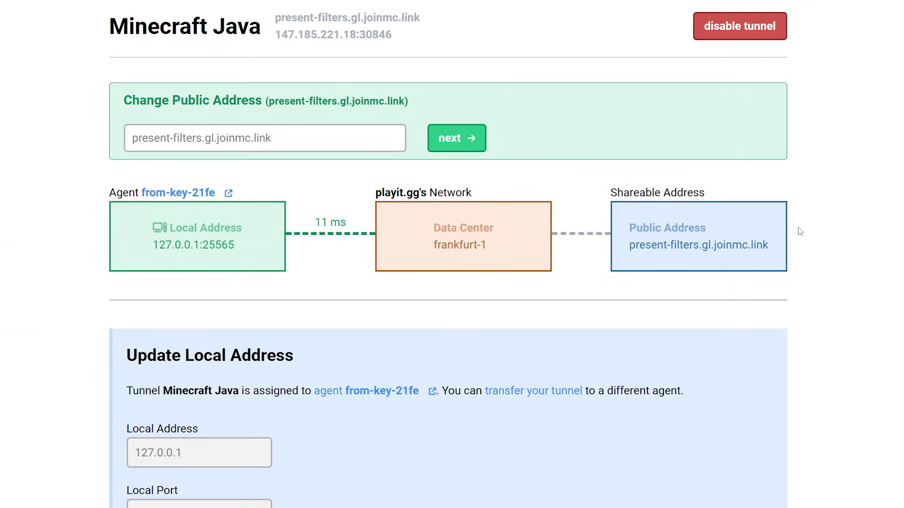
Scroll to the Attribute/Value table showing 1 TCP port, no firewall, and shared IP 18.ip.gl.ply.gg:30846.
scroll(801, 232, down, 10)
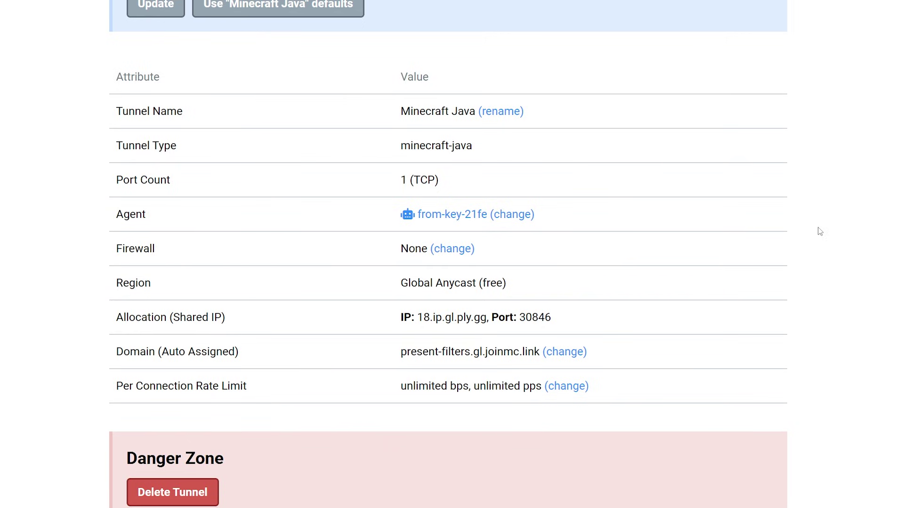
drag(116, 251, 162, 250)
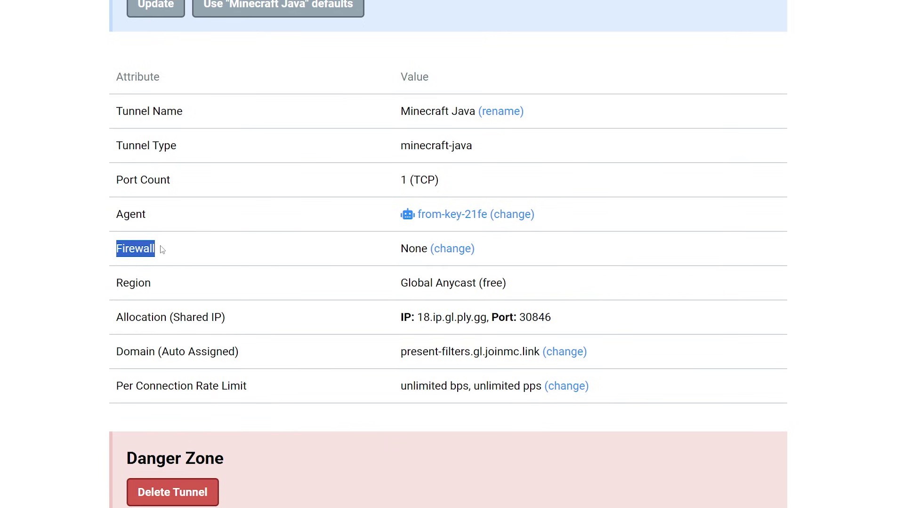
click(167, 250)
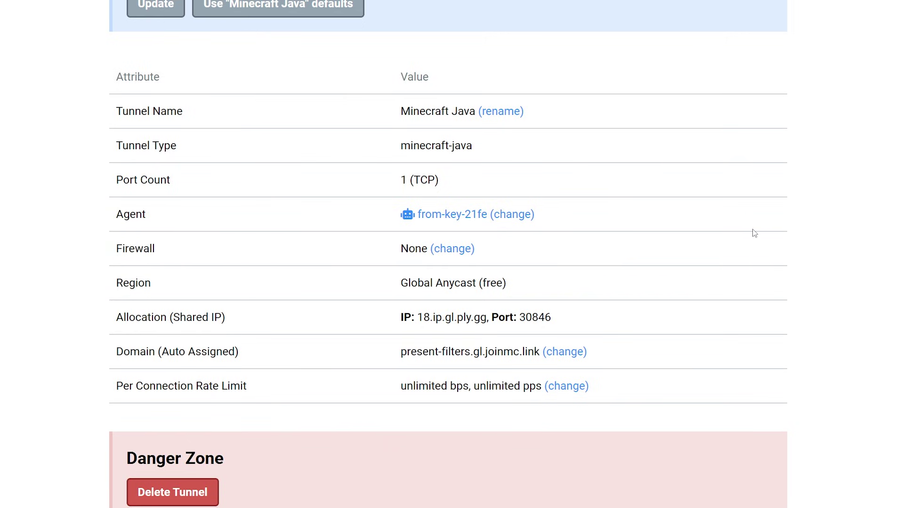